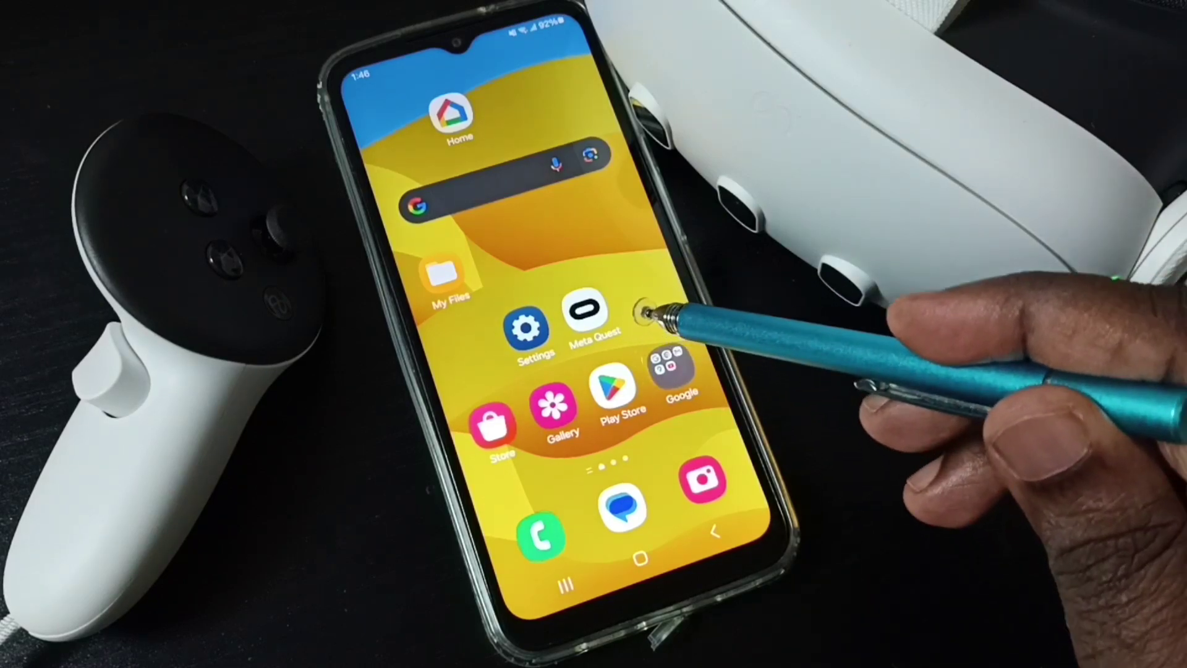
- Launch Meta Quest and select the Meta Quest 3 headset from the device list
left_click(585, 311)
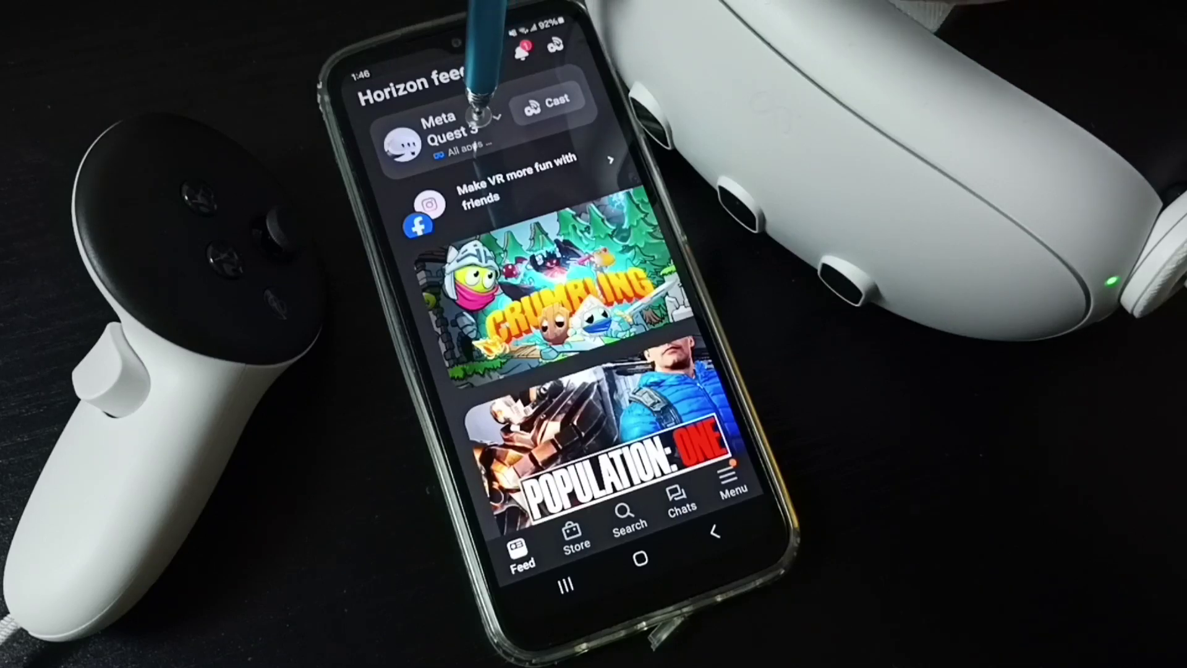
left_click(489, 115)
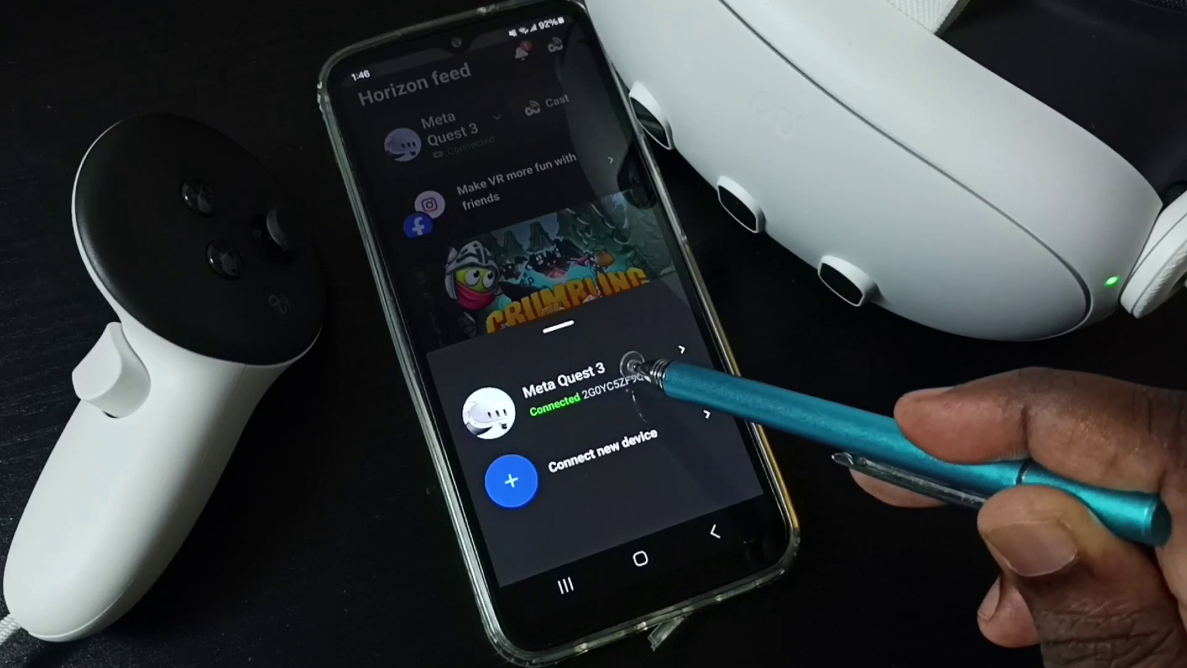
left_click(654, 372)
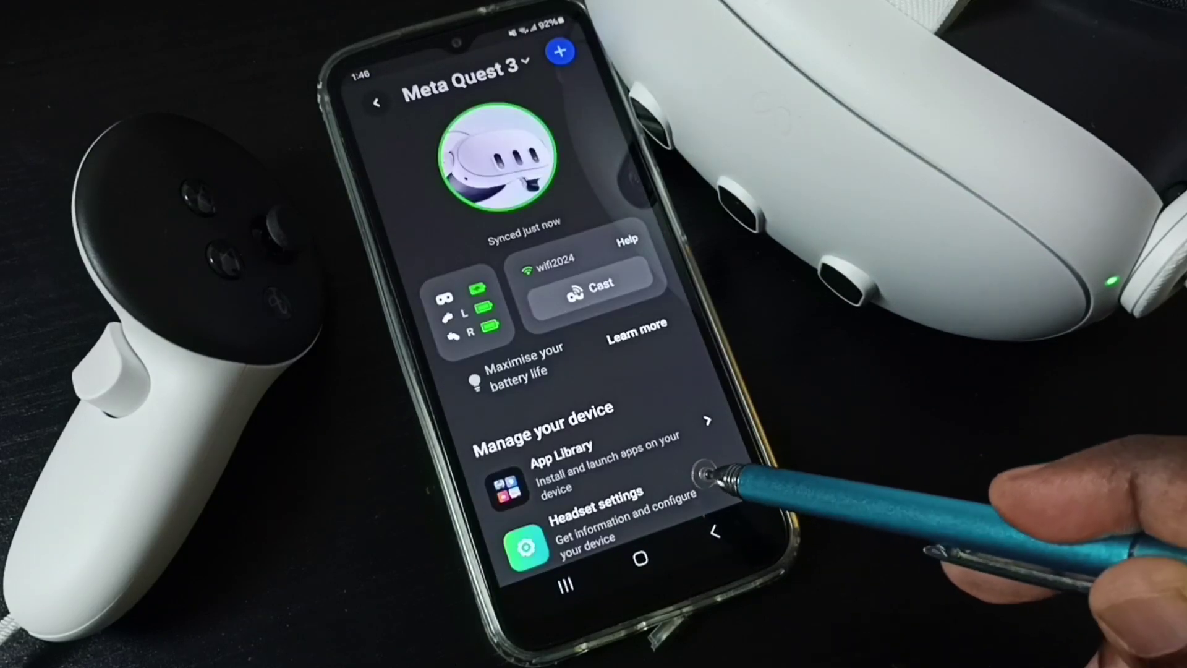
- Open Headset settings and go to Power Settings for the Meta Quest 3
left_click(714, 485)
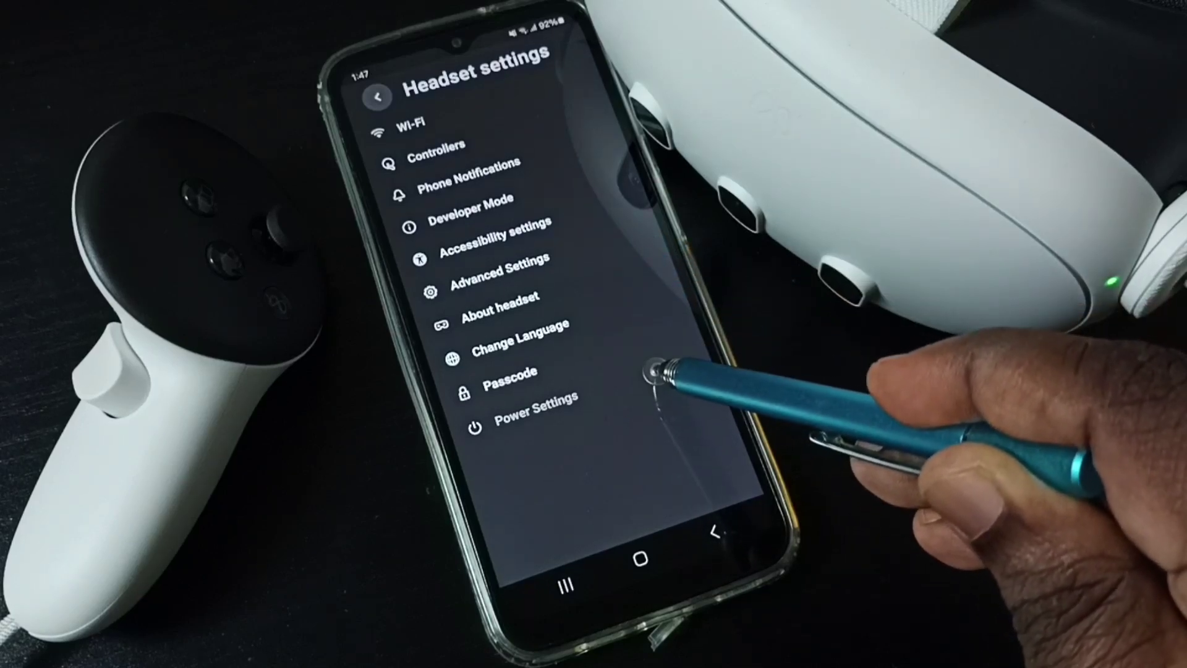
left_click(649, 381)
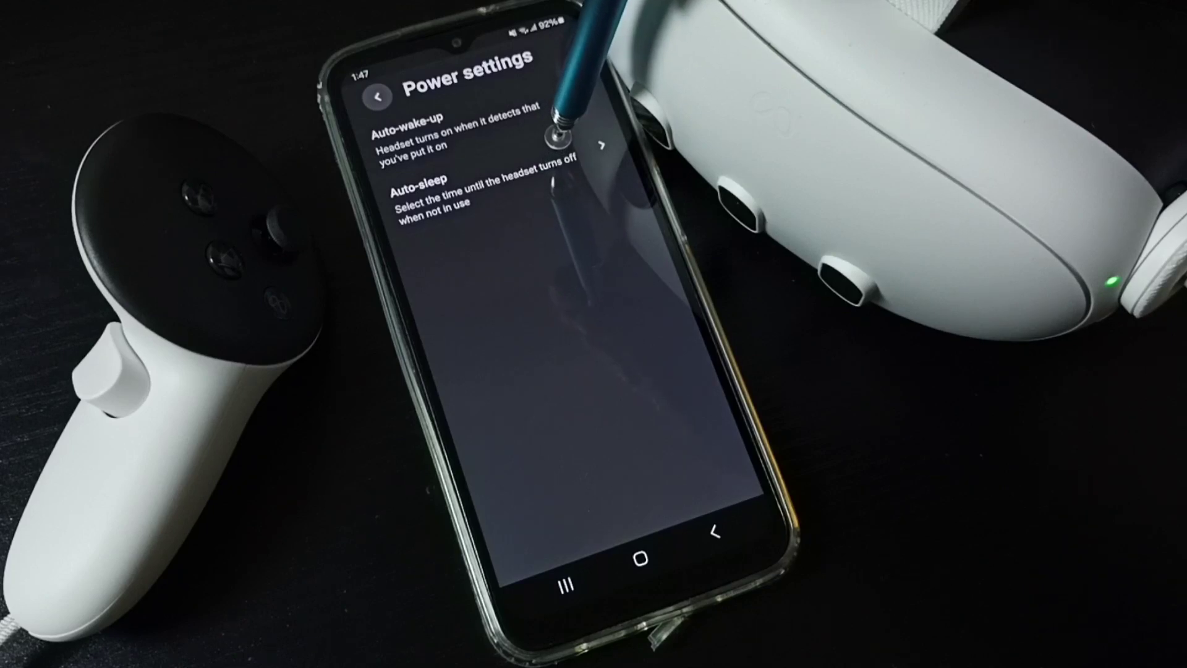
- Choose 15 seconds as the Auto-sleep time, then go back to Power settings
left_click(556, 181)
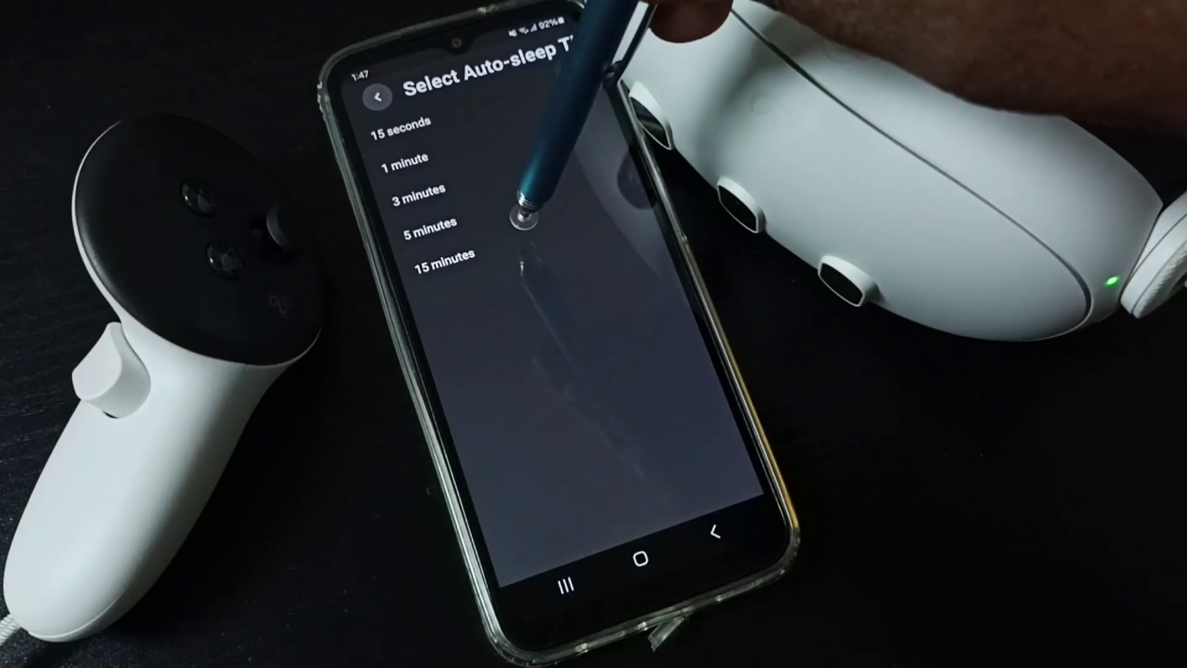
left_click(457, 135)
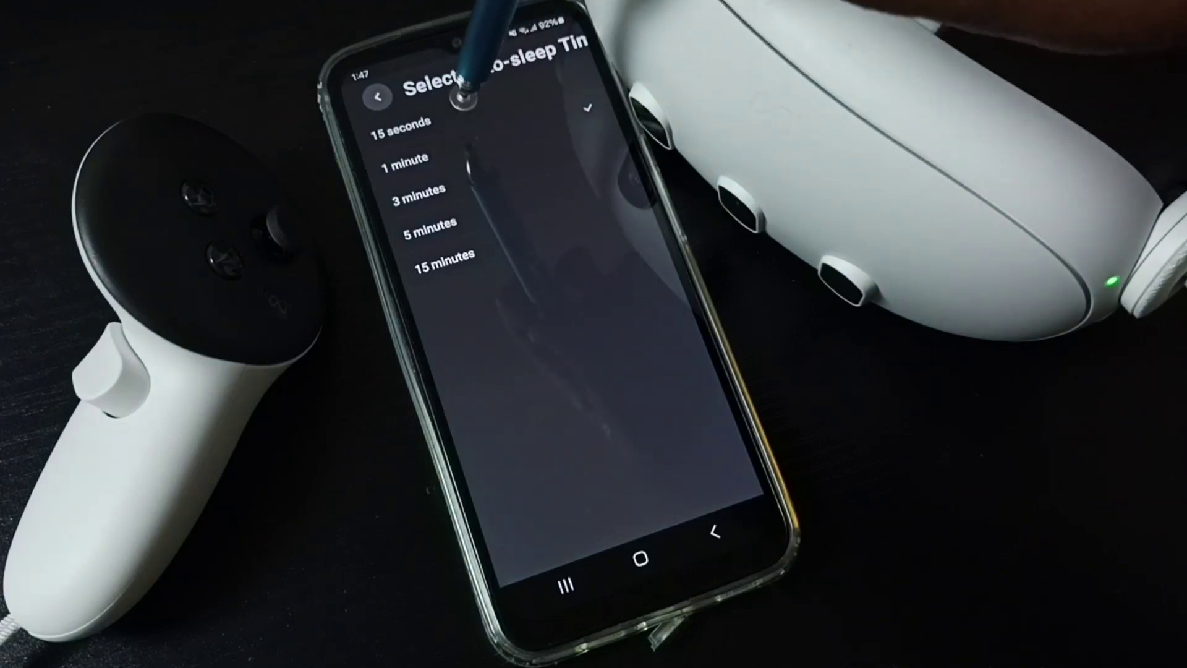
left_click(717, 531)
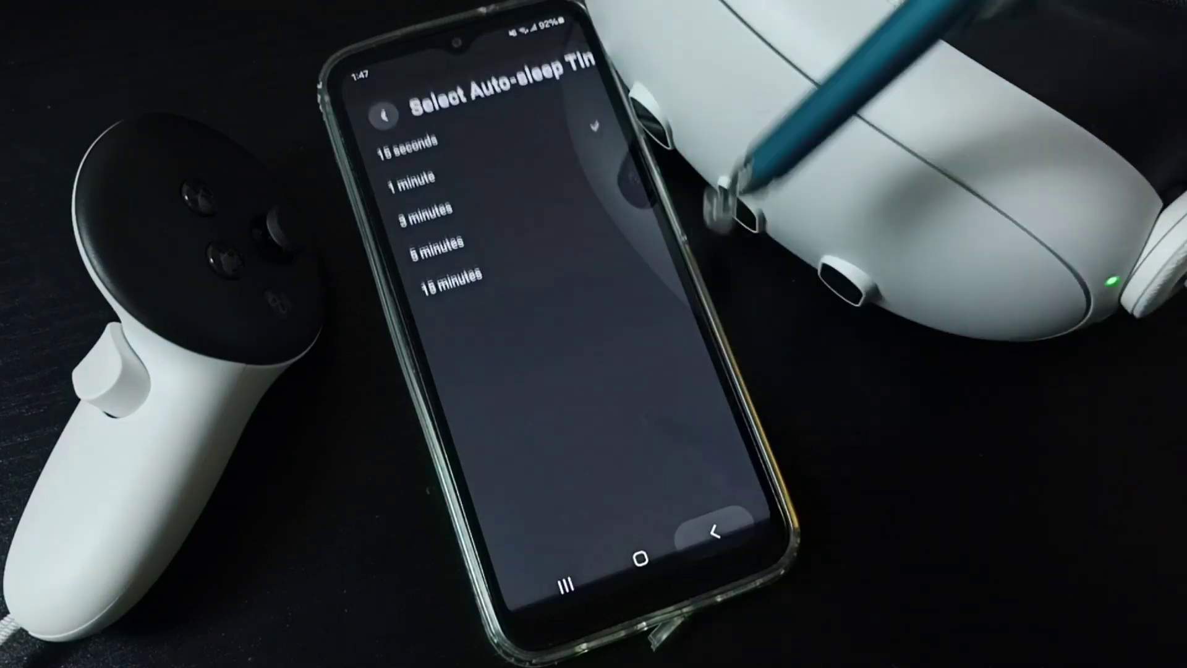